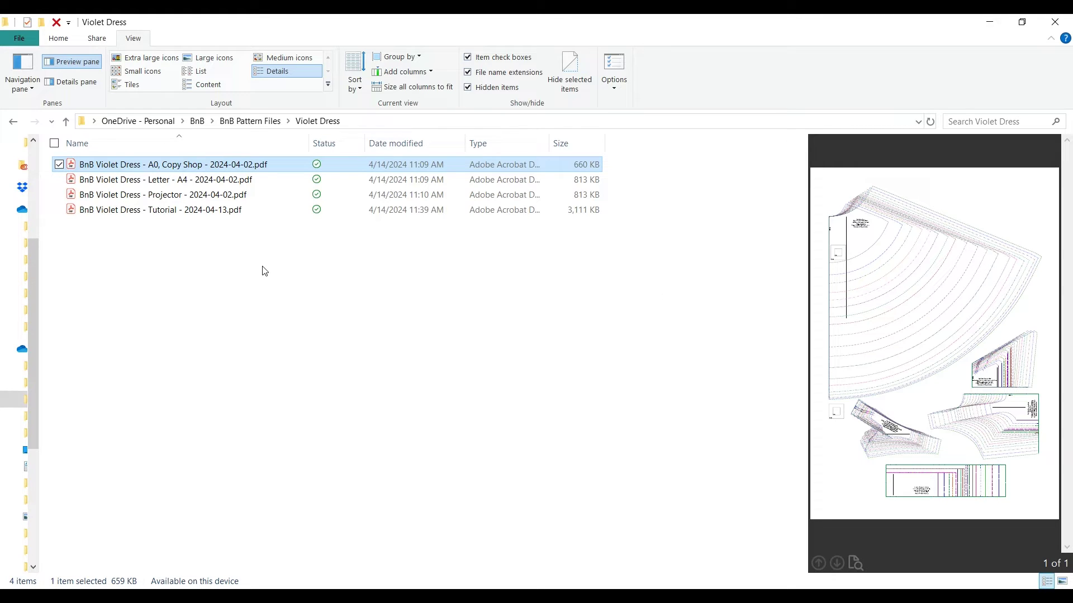
Step: Preview the Projector and Letter - A4 PDF files in the Violet Dress folder
{"action": "left_click", "coordinate": [163, 195]}
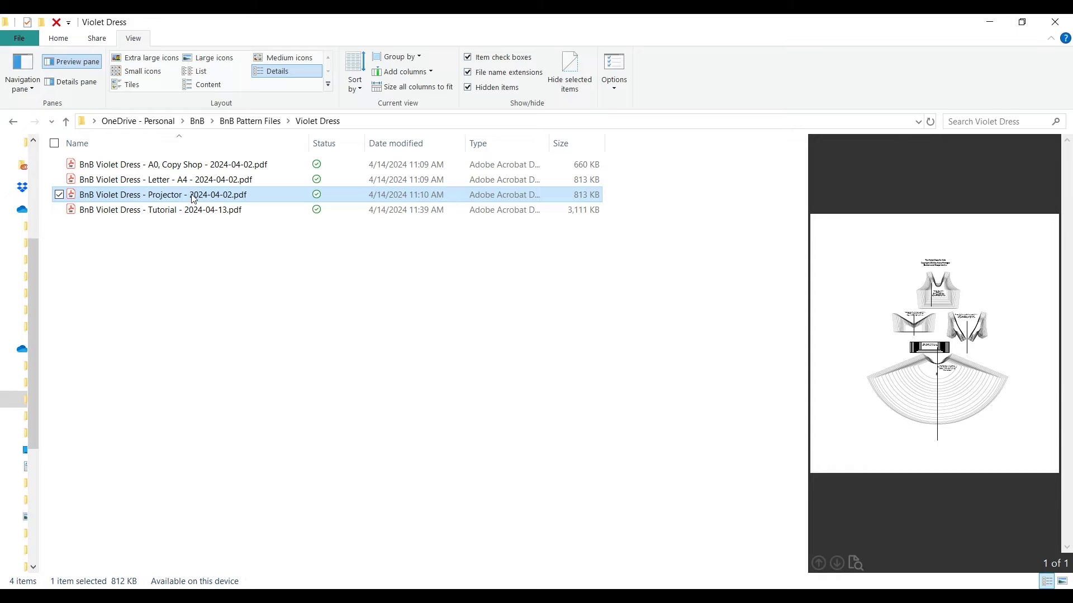
{"action": "left_click", "coordinate": [179, 183]}
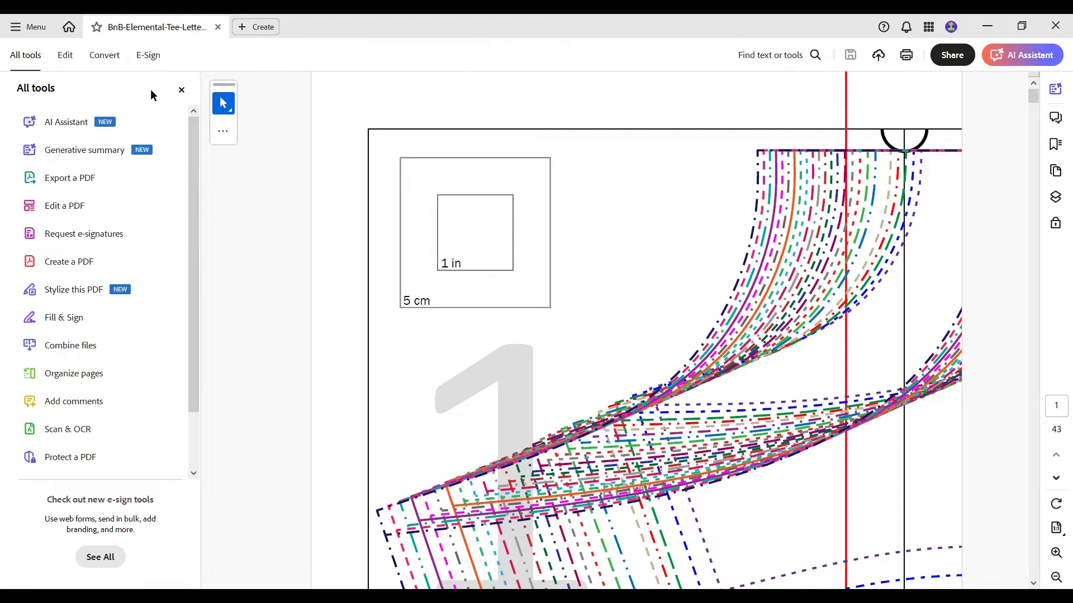
Step: Display the pattern's layers in place of the tools list and hide the plus-size layers 44+ through 20+
{"action": "left_click", "coordinate": [181, 94]}
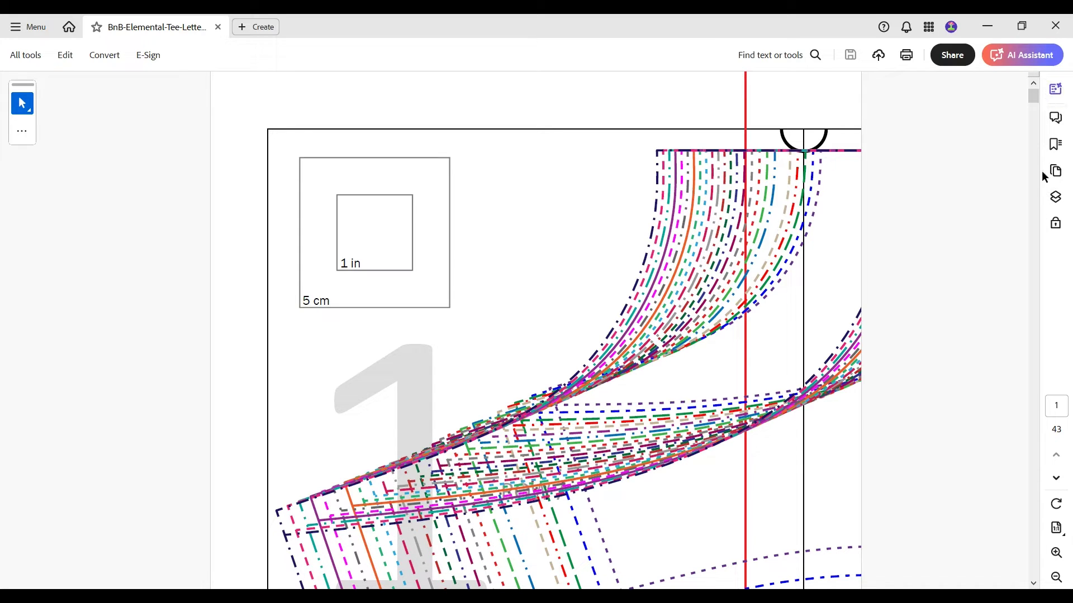
{"action": "left_click", "coordinate": [1056, 201]}
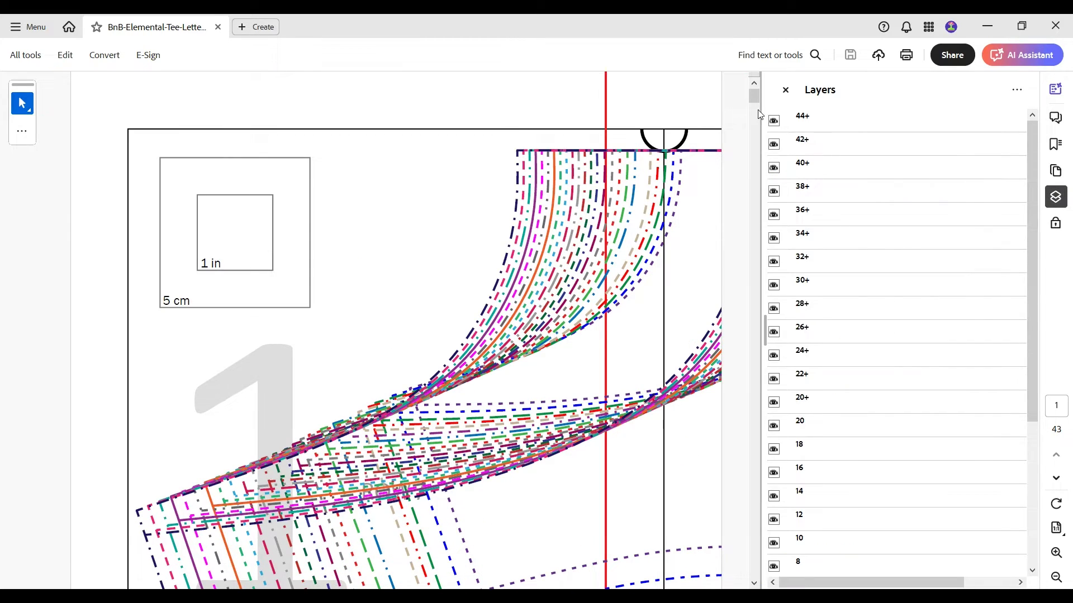
{"action": "left_click", "coordinate": [773, 120]}
{"action": "left_click", "coordinate": [774, 144]}
{"action": "left_click", "coordinate": [773, 167]}
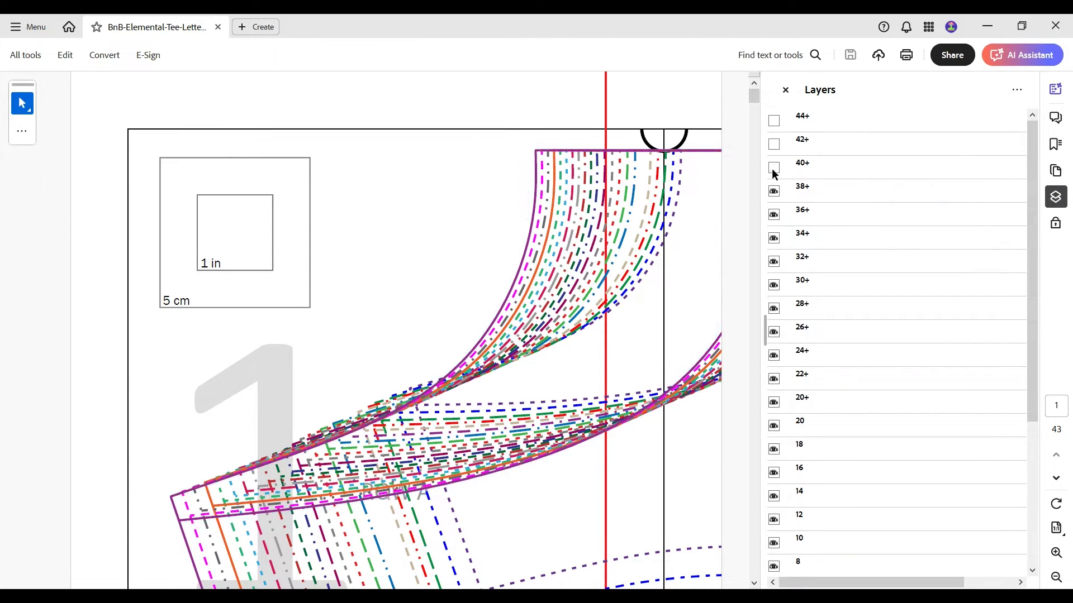
{"action": "left_click", "coordinate": [773, 191]}
{"action": "left_click", "coordinate": [774, 214]}
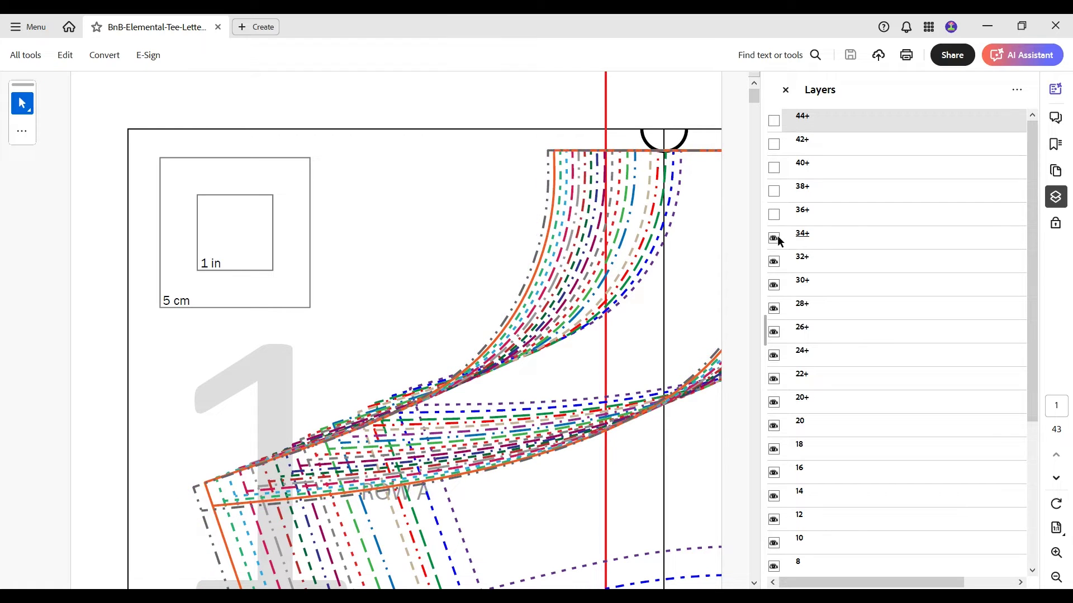
{"action": "left_click", "coordinate": [774, 238]}
{"action": "left_click", "coordinate": [774, 262]}
{"action": "left_click", "coordinate": [774, 285]}
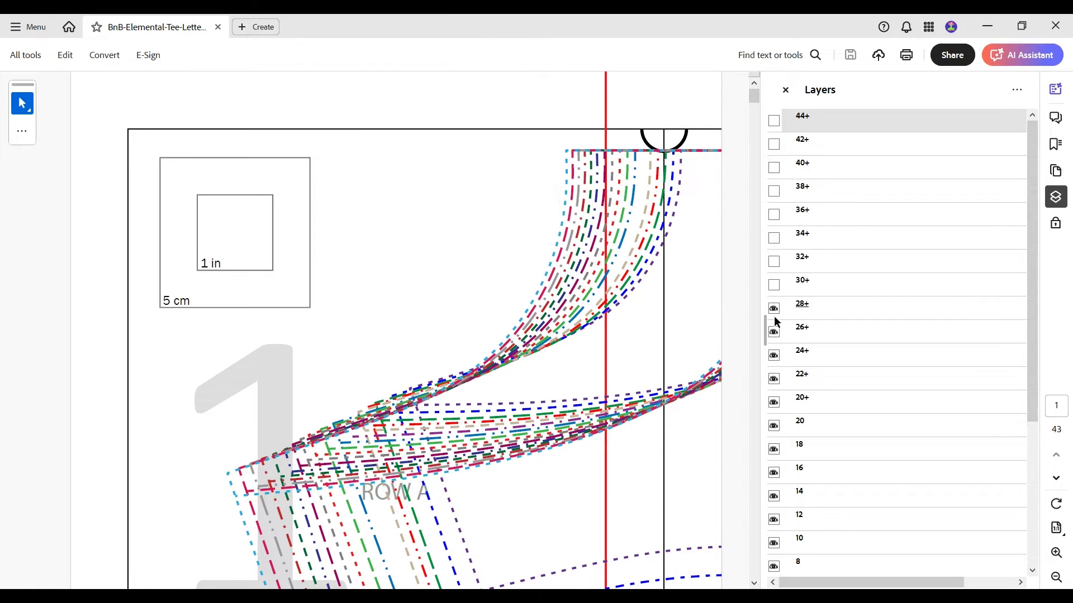
{"action": "left_click", "coordinate": [774, 309]}
{"action": "left_click", "coordinate": [773, 332]}
{"action": "left_click", "coordinate": [774, 356]}
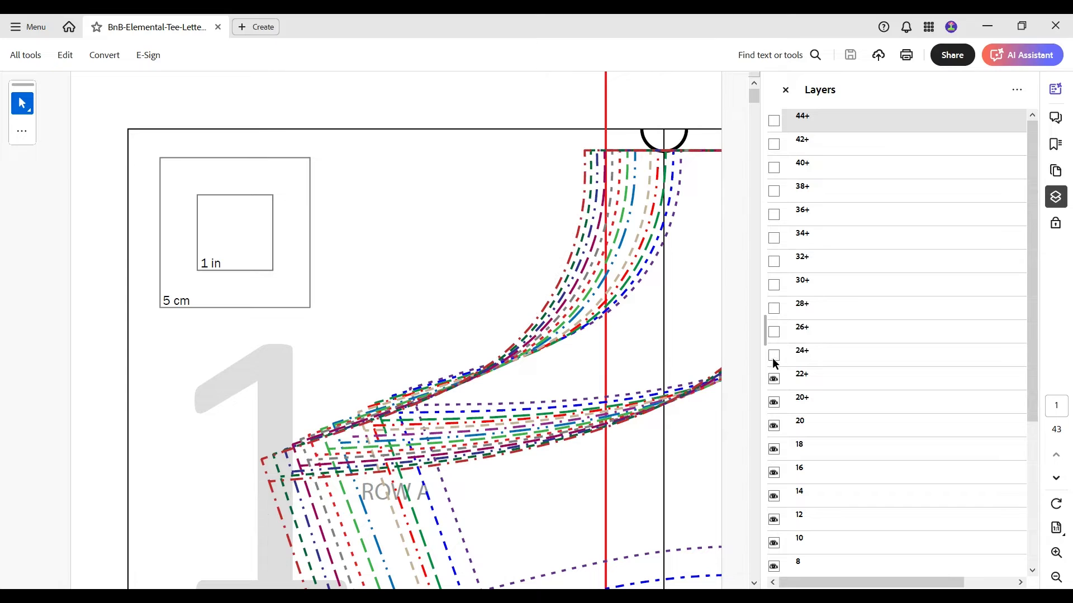
{"action": "left_click", "coordinate": [774, 378]}
{"action": "left_click", "coordinate": [774, 402]}
Step: Hide the size layers 20, 18, 16, 14 and 12
{"action": "left_click", "coordinate": [774, 426]}
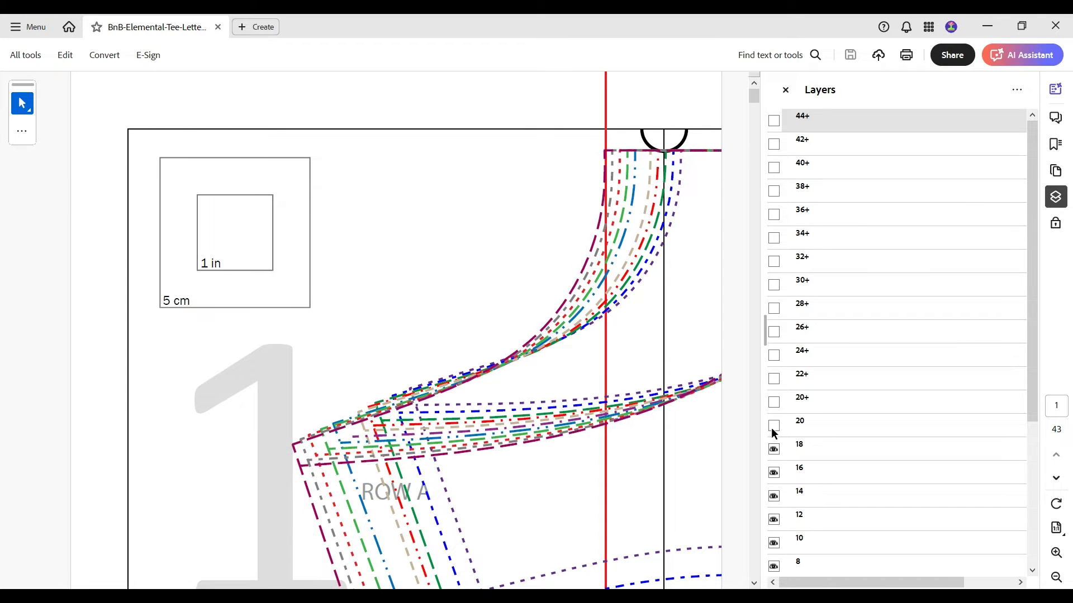
{"action": "left_click", "coordinate": [774, 450]}
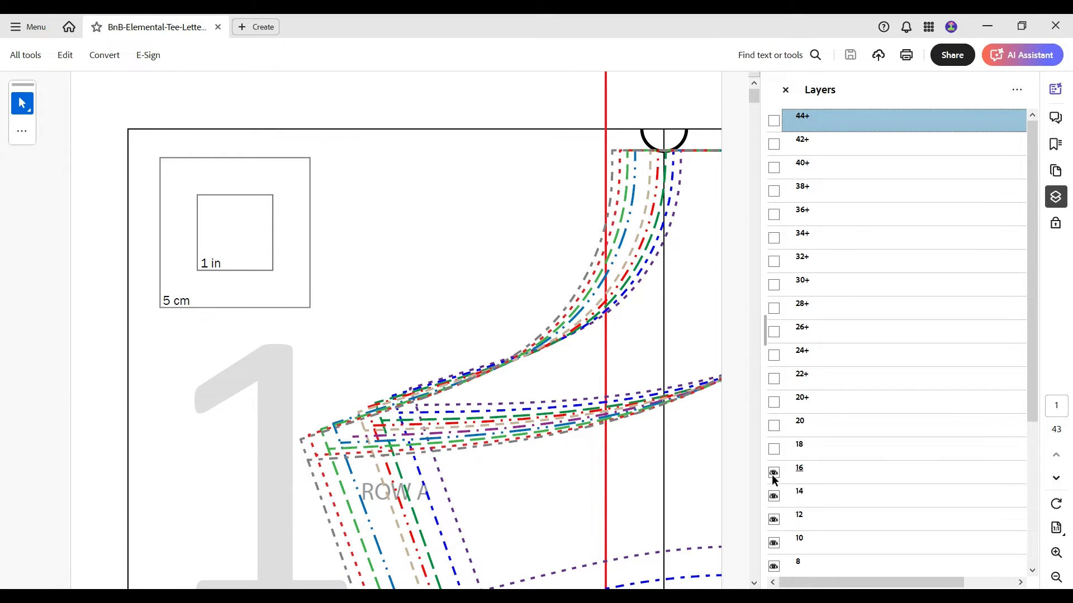
{"action": "left_click", "coordinate": [774, 473]}
{"action": "scroll", "coordinate": [835, 453], "scroll_direction": "down", "scroll_amount": 5}
{"action": "left_click", "coordinate": [774, 307]}
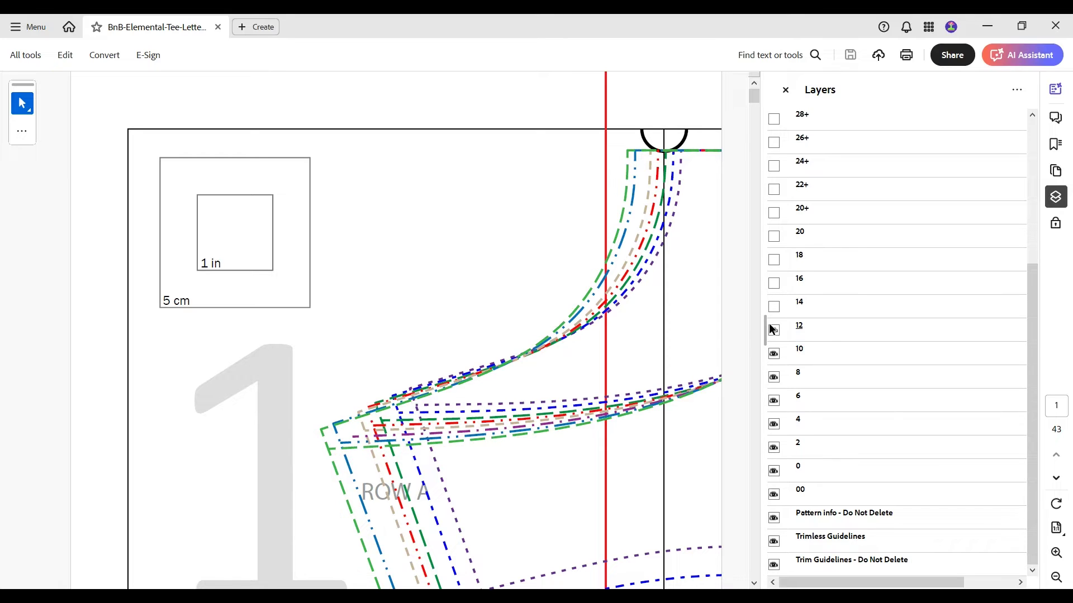
{"action": "left_click", "coordinate": [773, 330]}
Step: Hide the size layers 6, 4, 2, 0 and 00, leaving sizes 10 and 8 switched on
{"action": "left_click", "coordinate": [773, 400]}
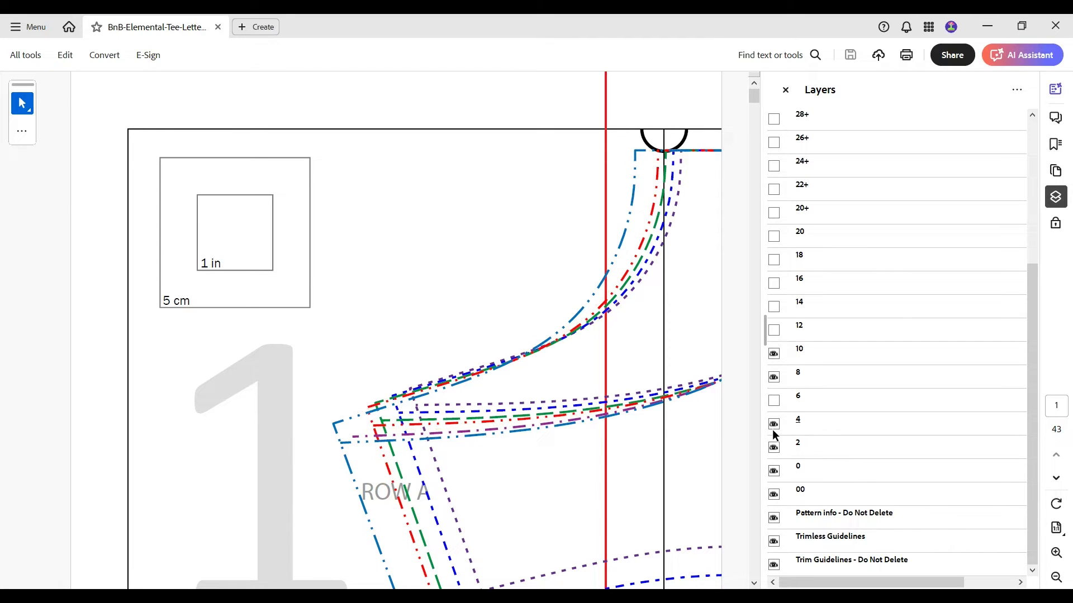
{"action": "left_click", "coordinate": [774, 425]}
{"action": "left_click", "coordinate": [773, 448]}
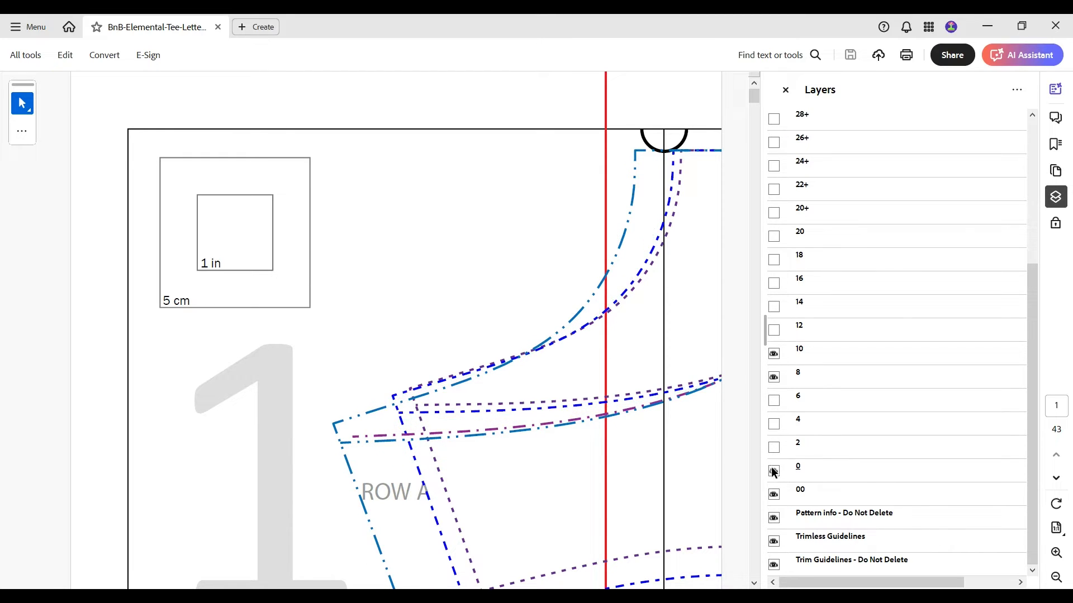
{"action": "left_click", "coordinate": [773, 472]}
{"action": "left_click", "coordinate": [774, 495]}
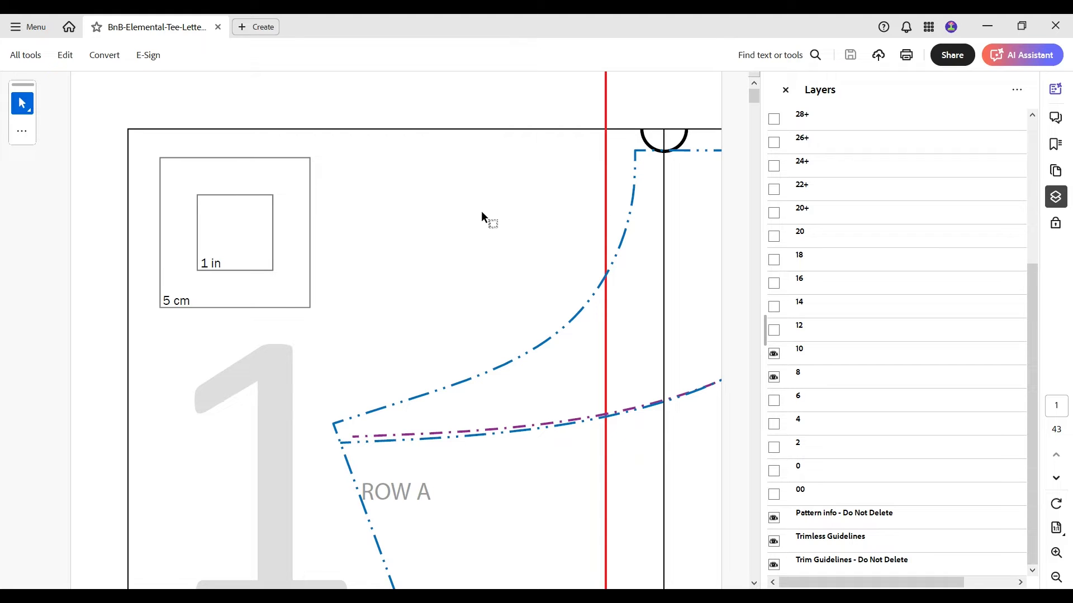
Step: Close the layer list and open the print settings for the pattern
{"action": "left_click", "coordinate": [786, 90]}
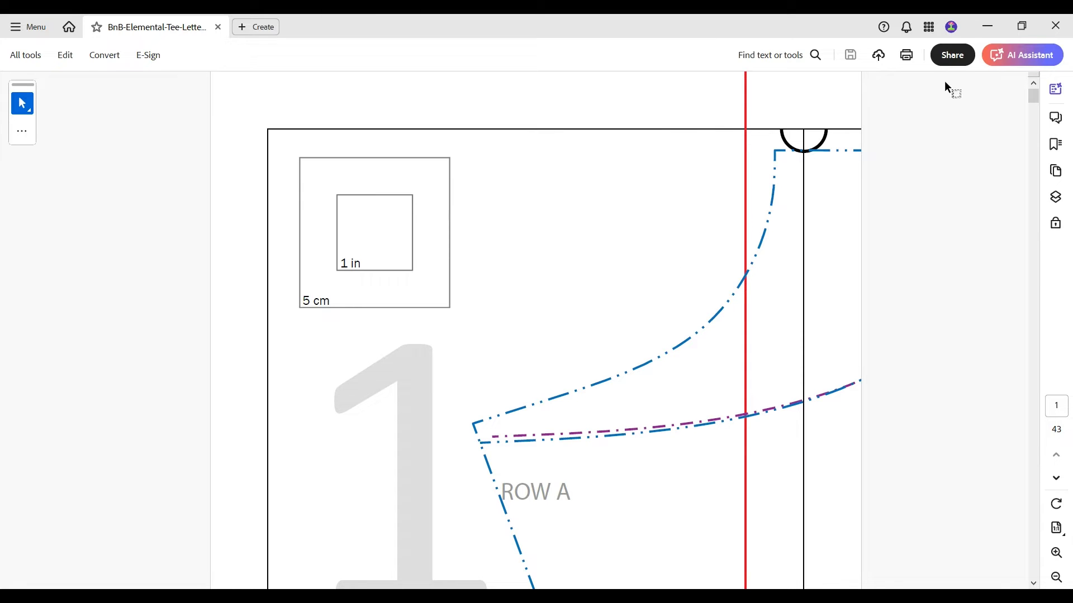
{"action": "left_click", "coordinate": [906, 56]}
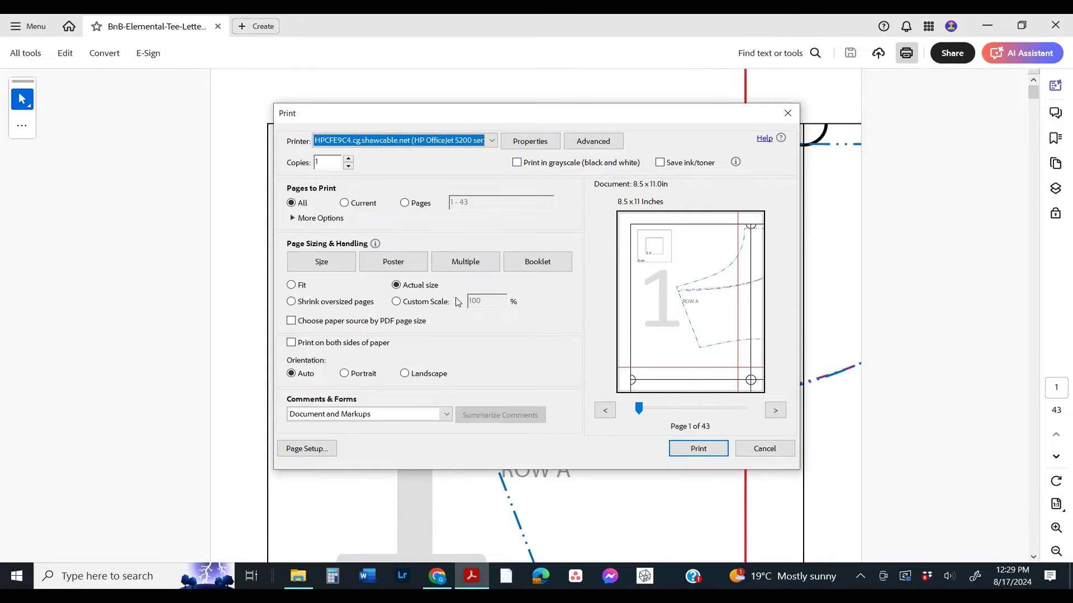